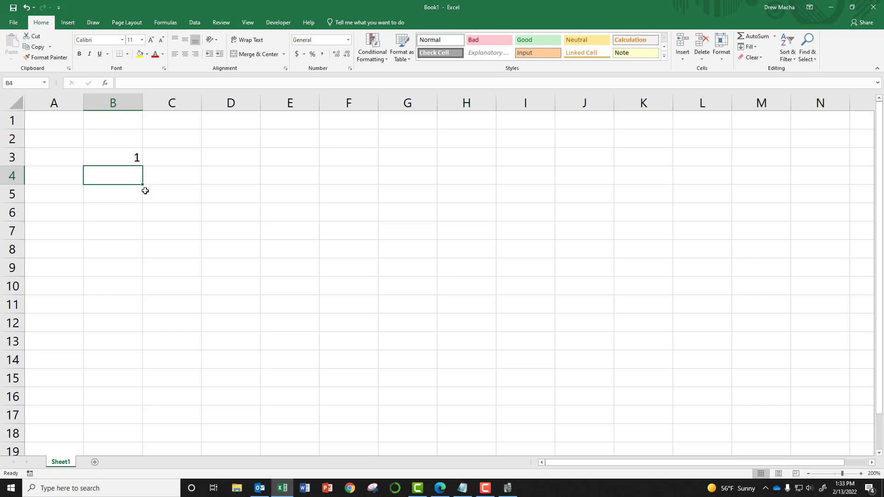
Copy the dice roll formula from B3 down to B8
click(137, 158)
drag(142, 166, 138, 258)
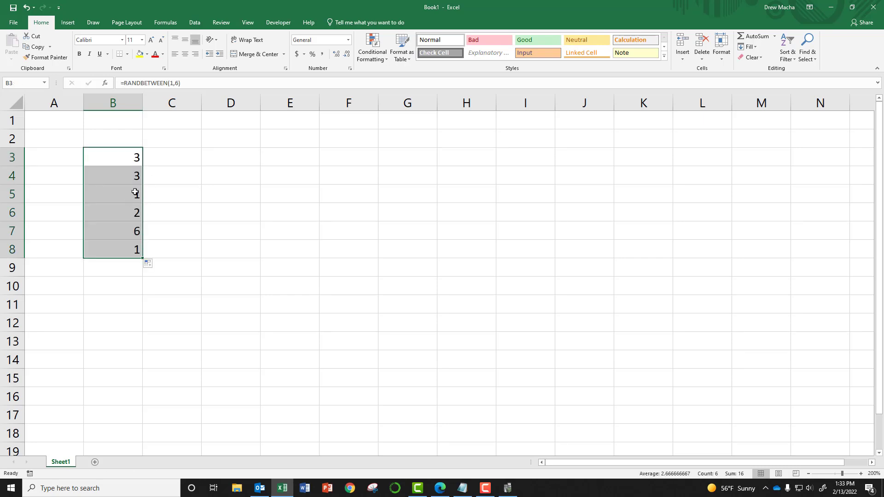
click(183, 163)
click(237, 159)
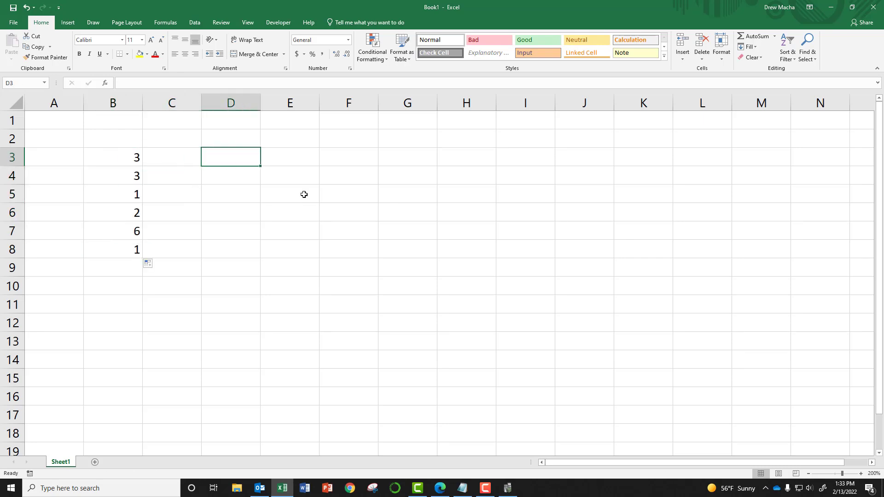
Enter an Outcome header in E2 with the outcomes 1 through 6 below it
click(288, 151)
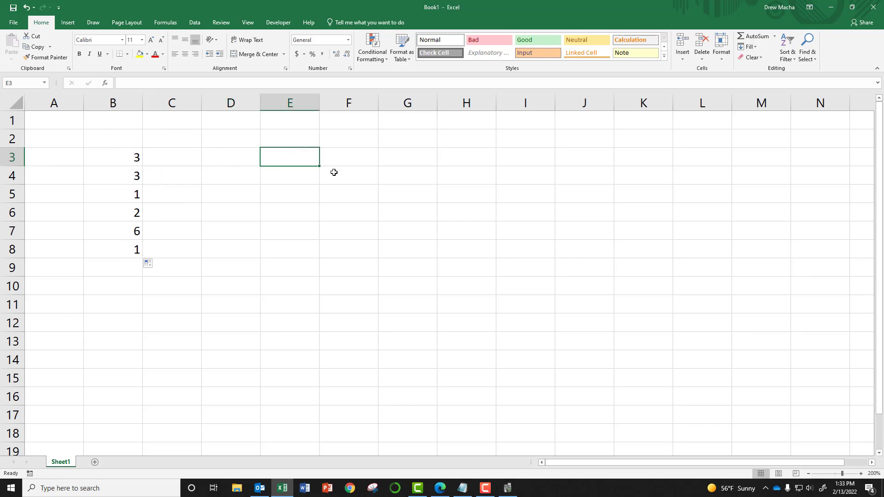
key(Up)
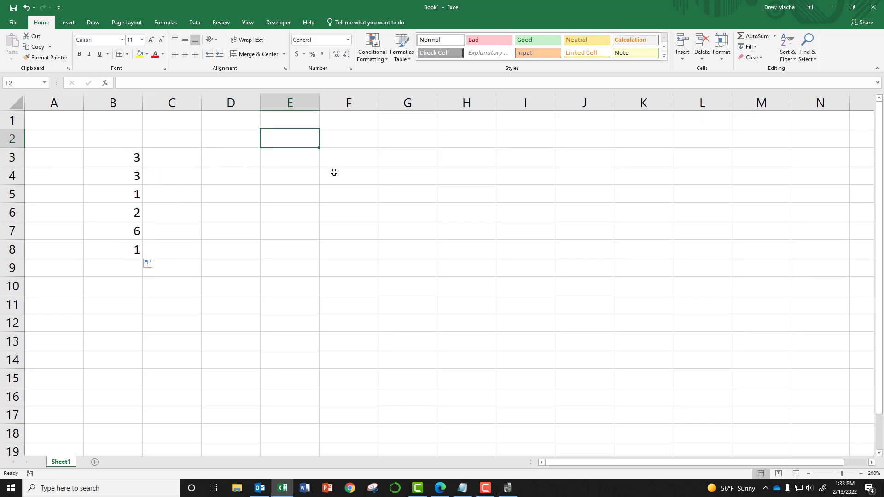
text(Outcome)
key(Return)
text(1)
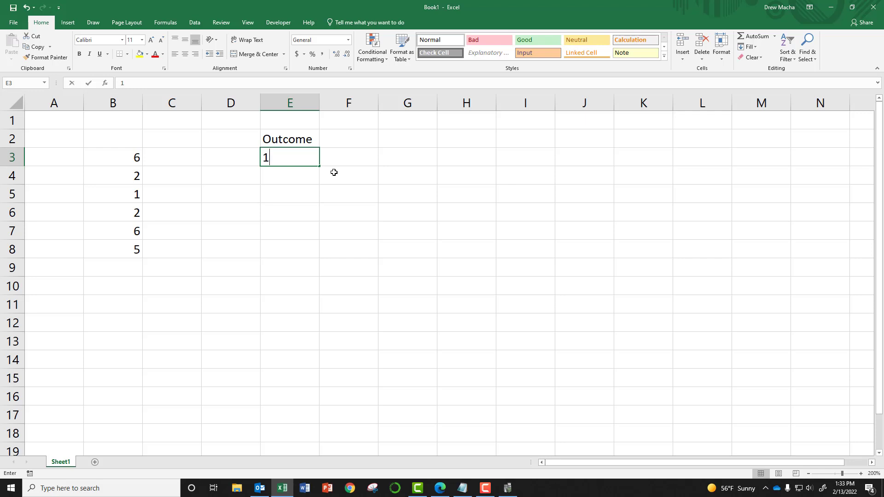
key(Return)
text(2 3)
key(Return)
text(4)
key(Return)
text(5)
key(Return)
text(6)
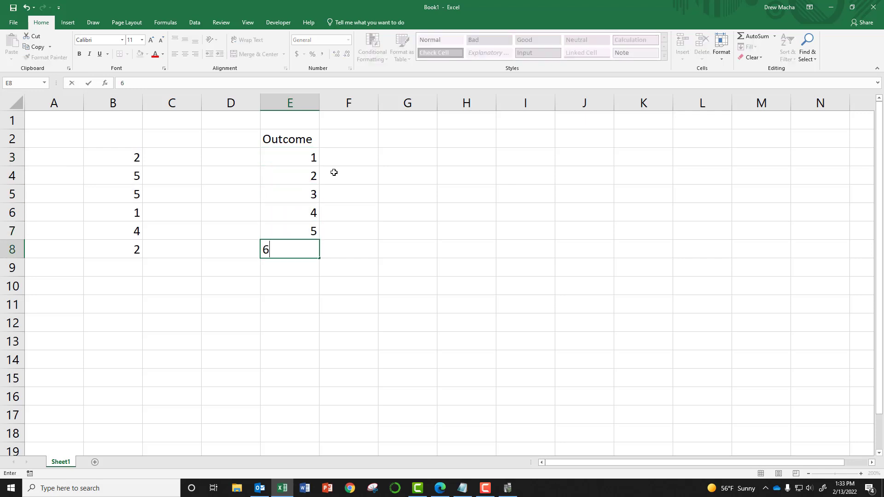
key(Right)
Add a Theoretical Probability header in F2, autofit column F, and fix the header's spelling
key(Up)
key(Up)
key(Up)
key(Up)
key(Up)
key(Up)
text(T)
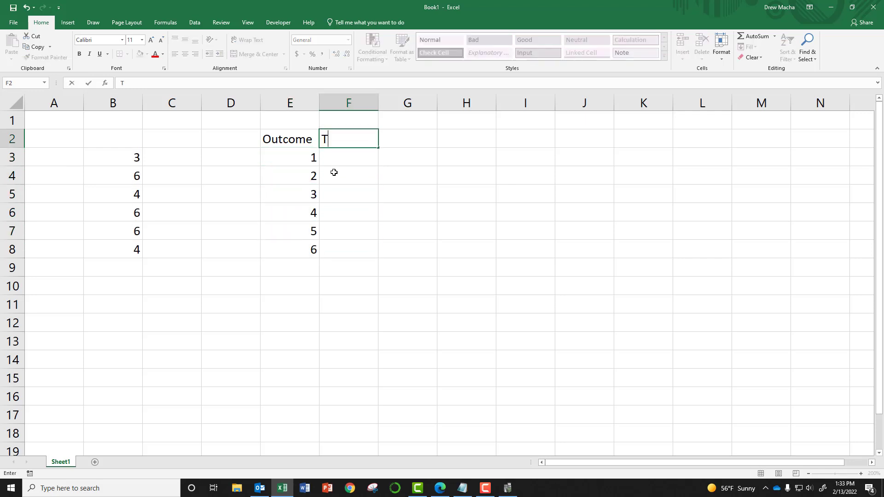
text(heoretically Probability)
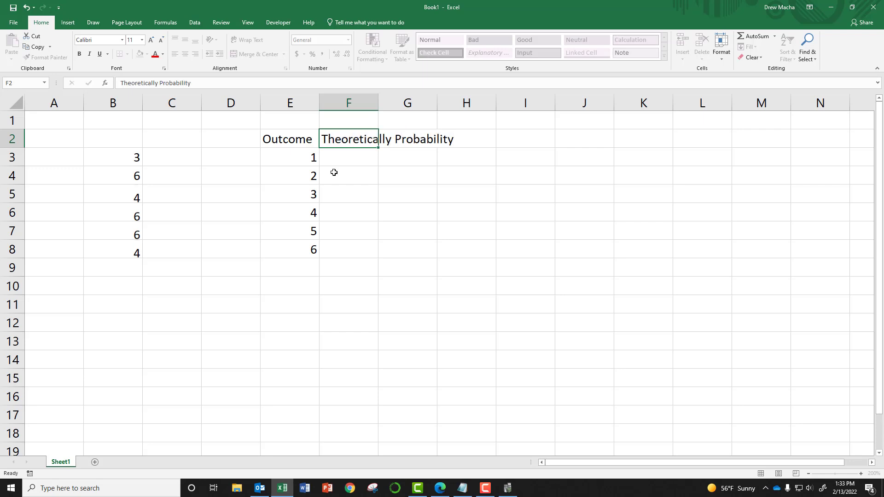
key(Return)
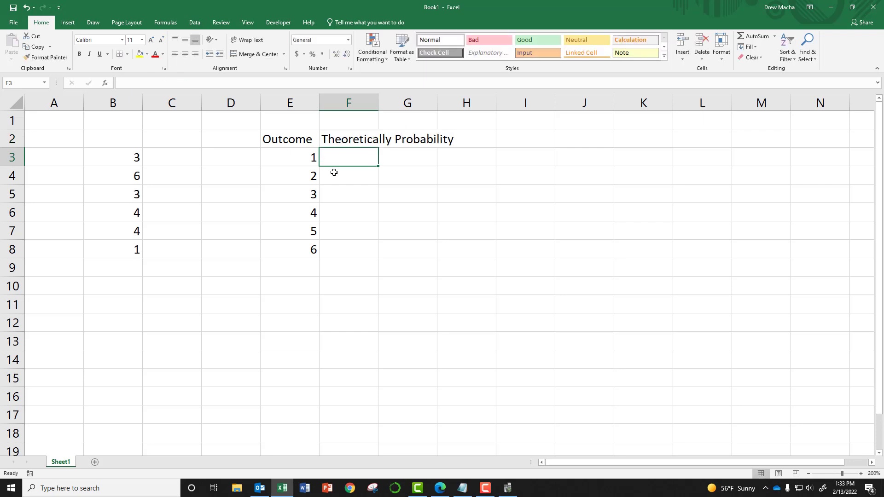
double_click(378, 102)
double_click(382, 138)
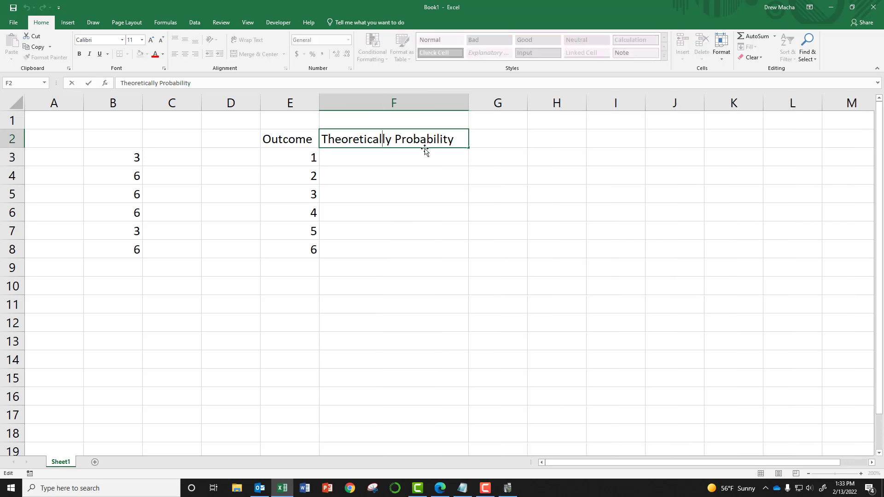
key(Delete)
key(Delete)
key(Return)
text(\)
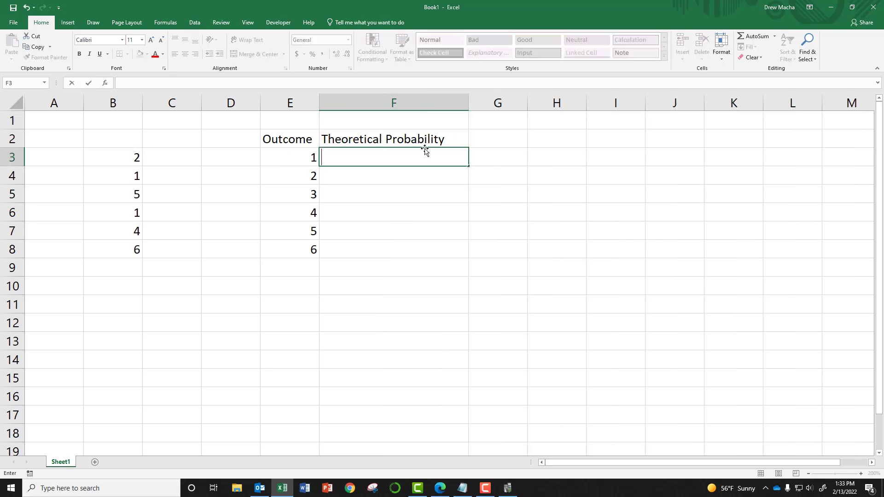
key(Return)
Fill F3:F8 with the theoretical probability =1/6
double_click(469, 104)
click(409, 154)
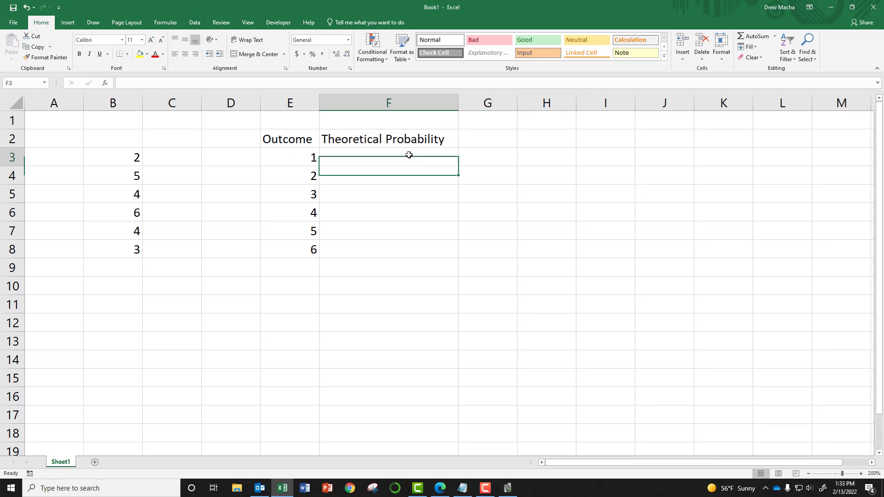
text(=)
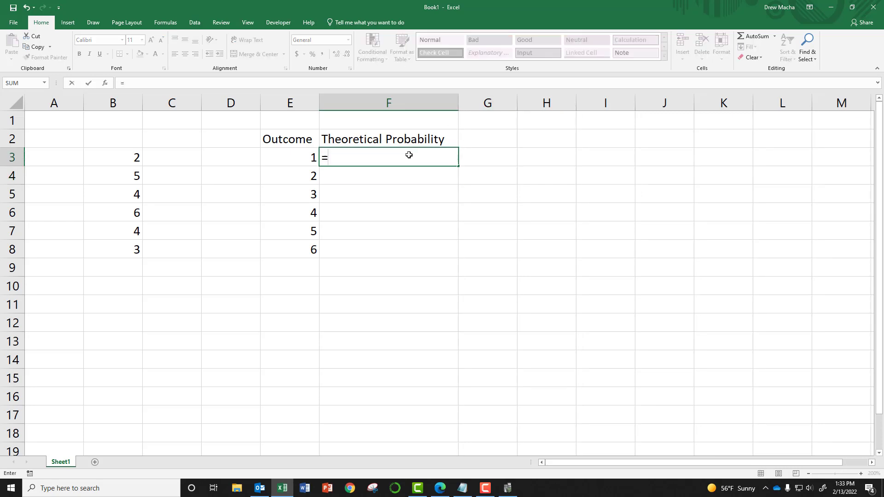
text(1/6)
key(Return)
click(409, 155)
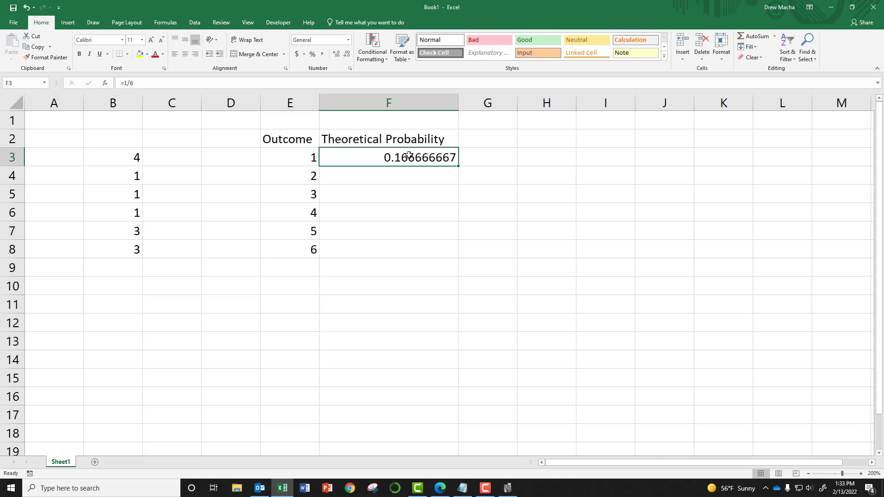
key(ctrl+c)
key(Down)
key(shift+Down)
key(shift+Down)
key(shift+Down)
key(shift+Down)
key(ctrl+v)
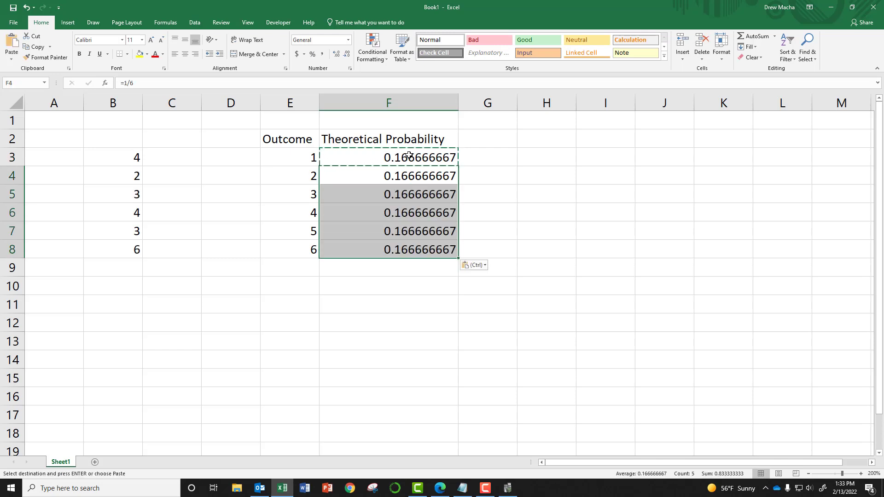
Add an Empirical Probability header in G2 and autofit column G
key(Right)
key(Up)
key(Up)
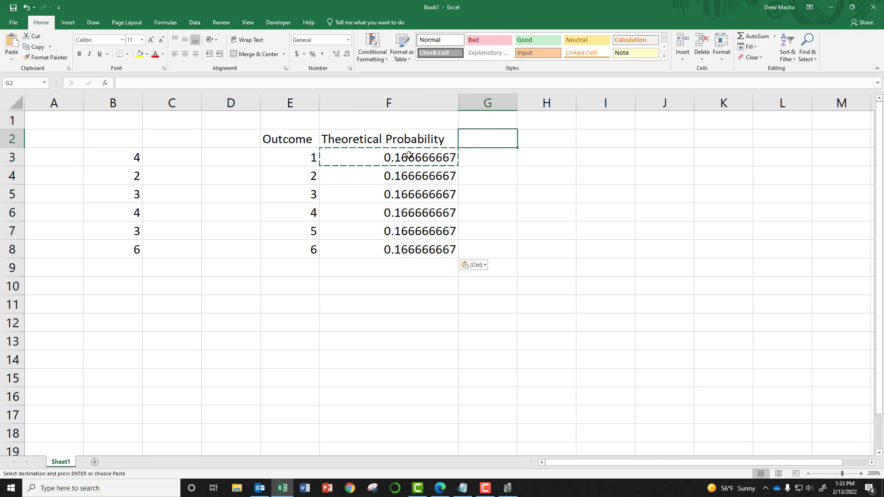
text(Empiric)
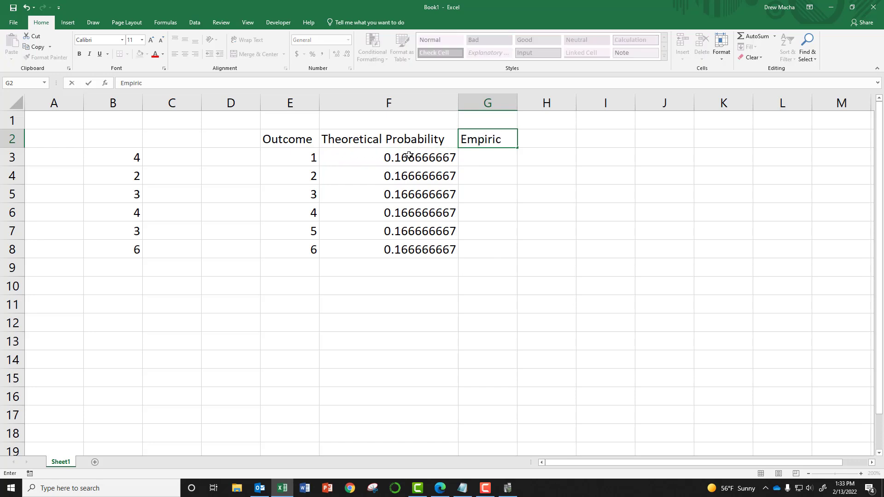
text(al Probability)
key(Return)
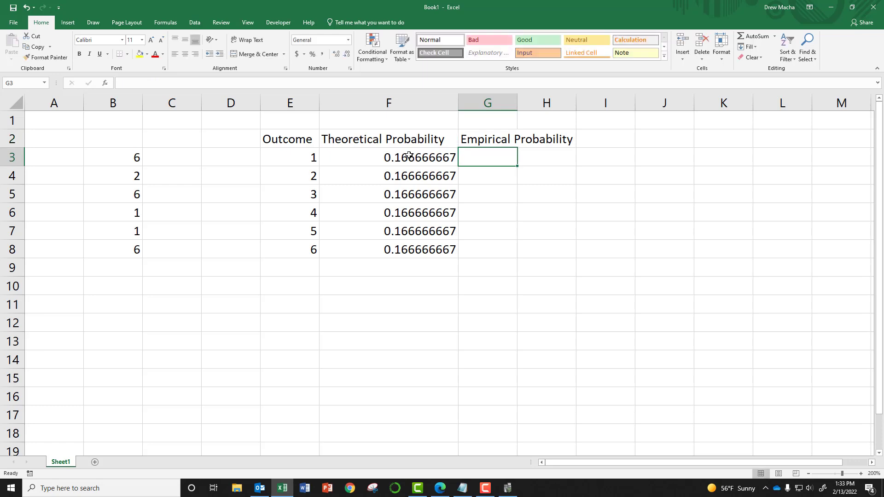
double_click(520, 105)
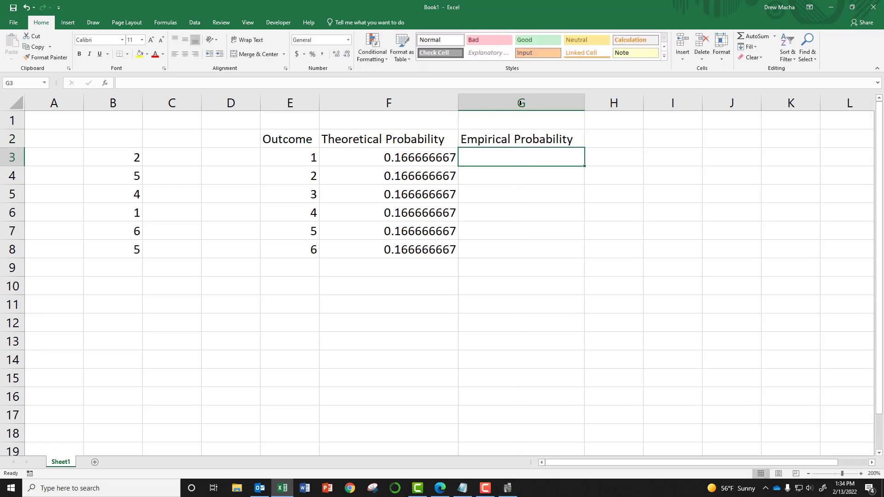
Enter =COUNTIF(B:B,E3)/COUNTA(B:B) in G3 as the empirical probability for outcome 1
text(=countif()
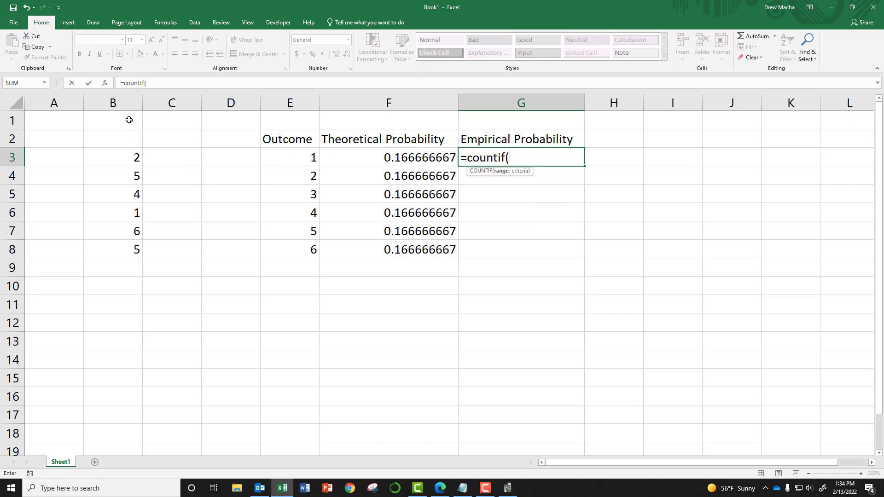
text(B:B,)
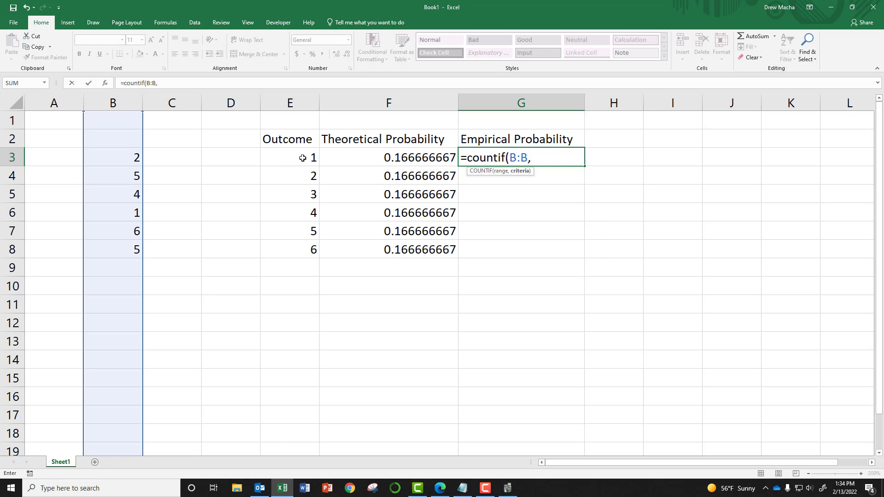
click(303, 158)
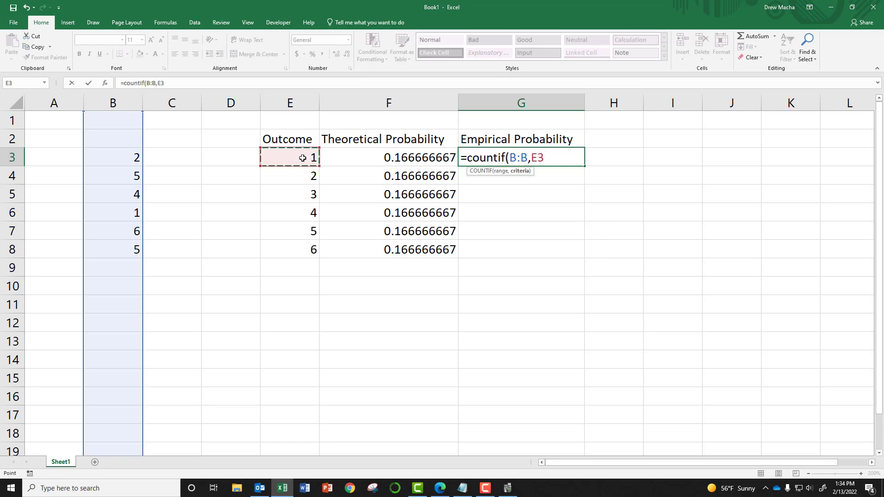
text())
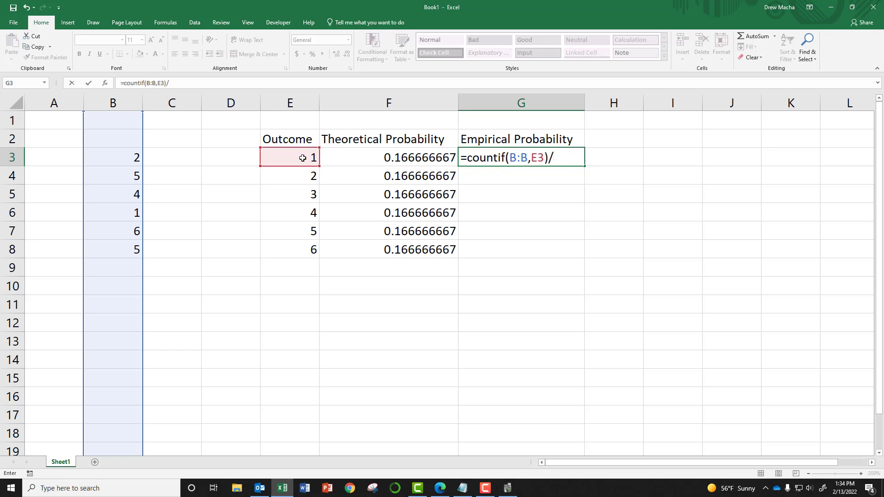
text(/counta()
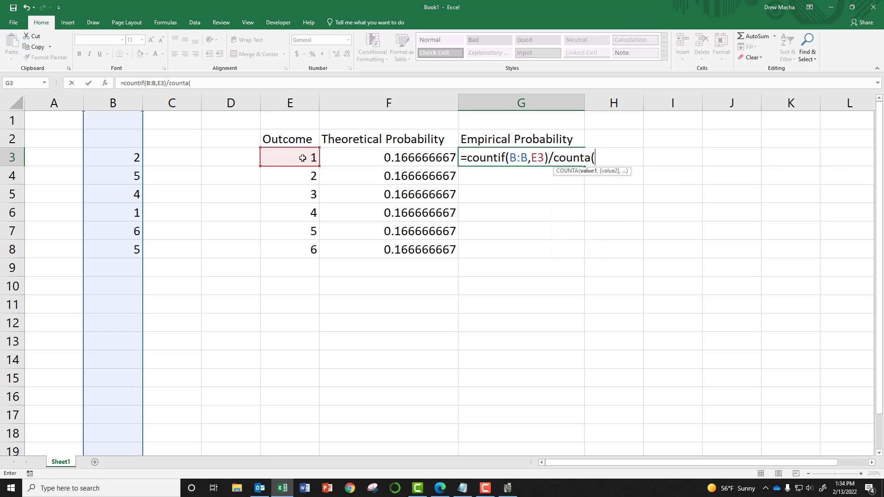
text(B:B)
key(Return)
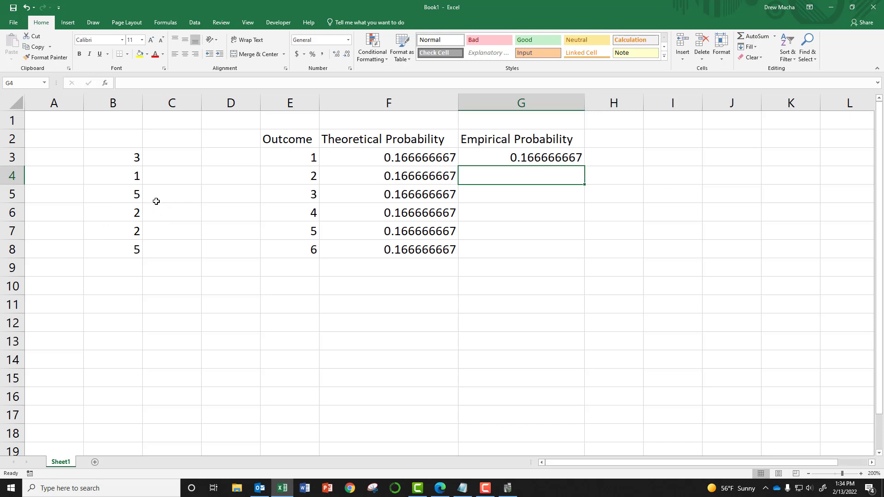
click(542, 161)
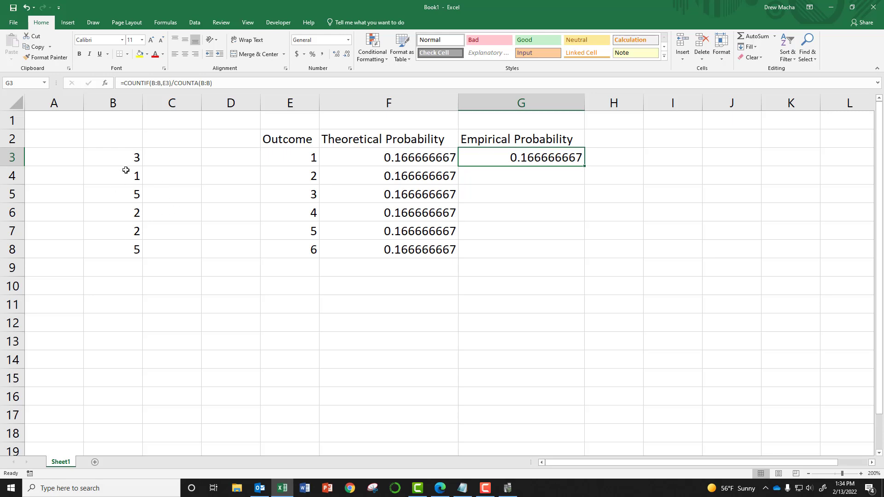
Label the dice column with a Dice header in B2
click(110, 142)
text(Dice)
key(Return)
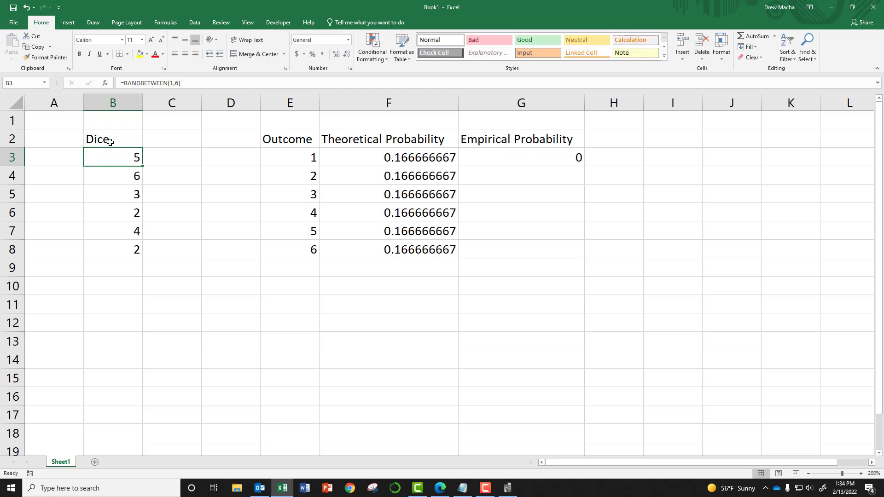
Copy the empirical probability formula from G3 down to G8
click(577, 156)
drag(583, 165, 586, 253)
click(495, 308)
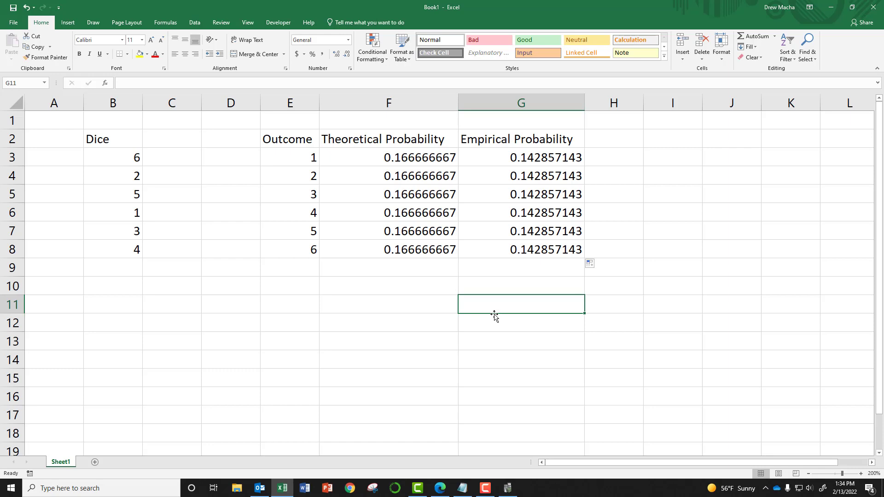
Recalculate with F9 seven times to re-roll the dice and refresh the empirical probabilities
key(F9)
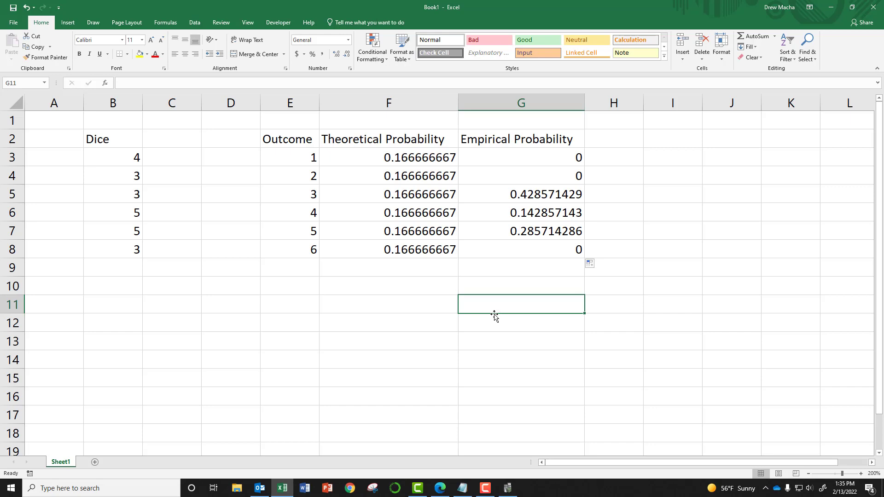
key(F9)
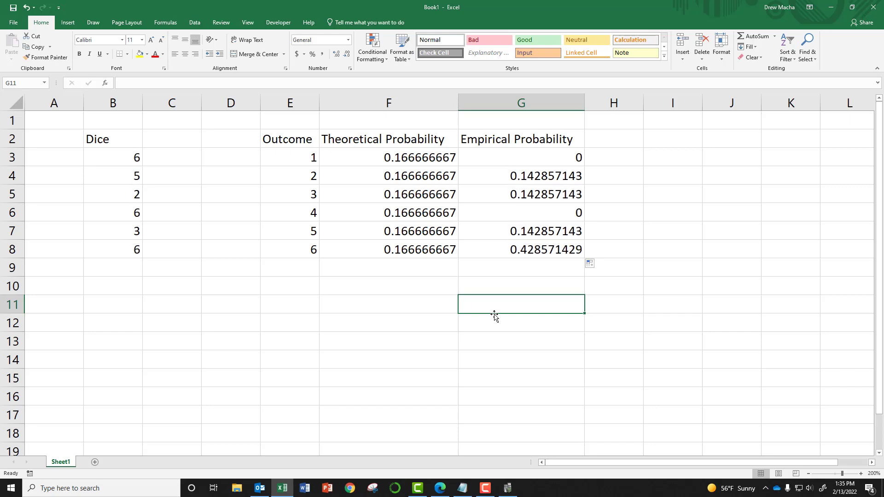
key(F9)
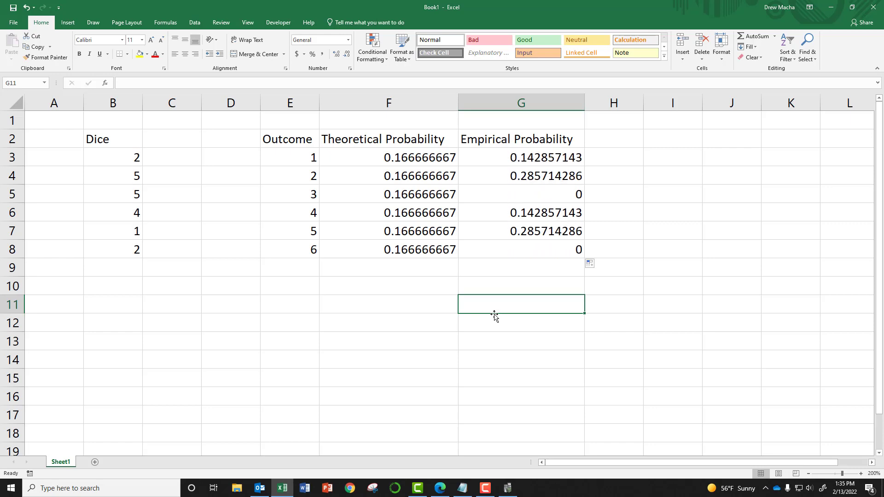
key(F9)
key(F9)
key(F9)
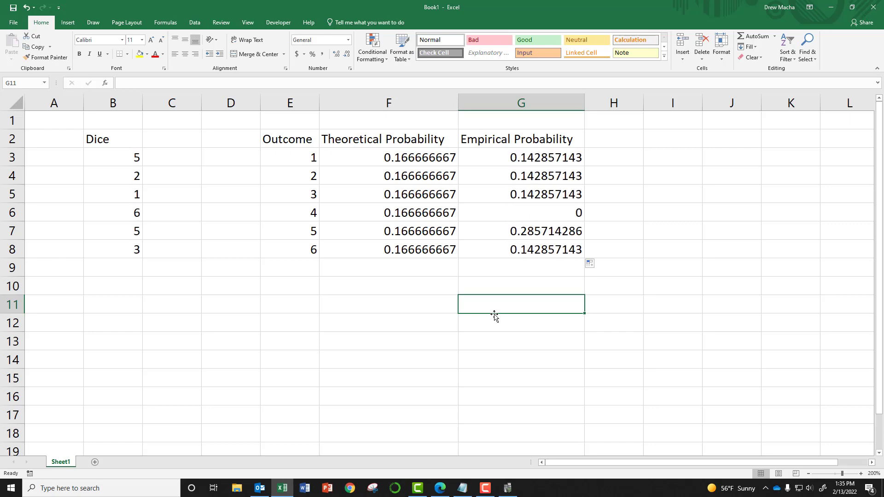
key(F9)
key(F9)
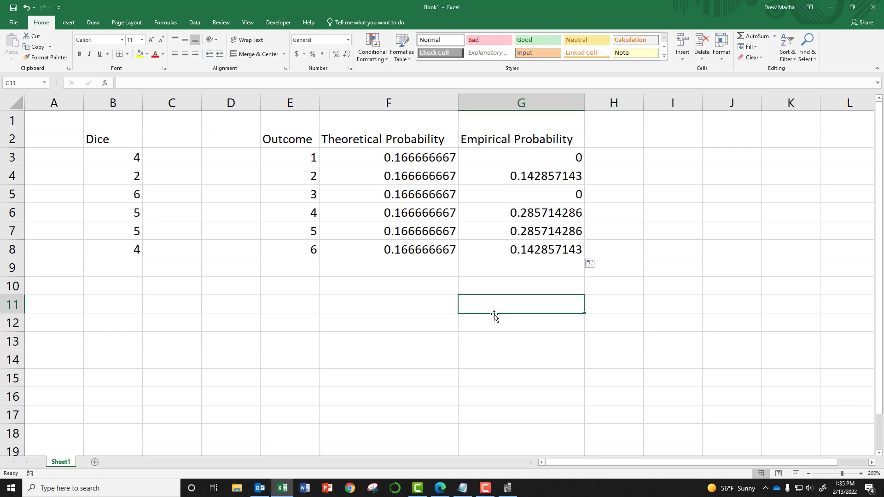
key(F9)
key(F9)
key(F9)
key(F9)
key(F9)
key(F9)
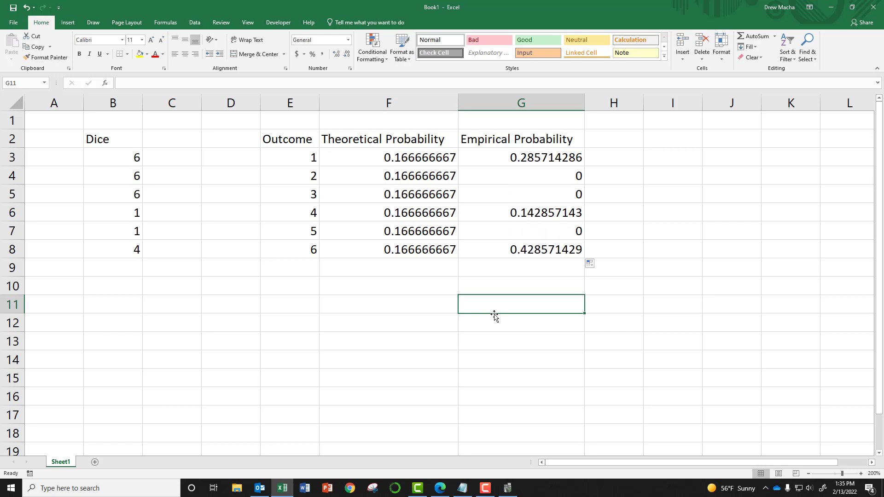
key(F9)
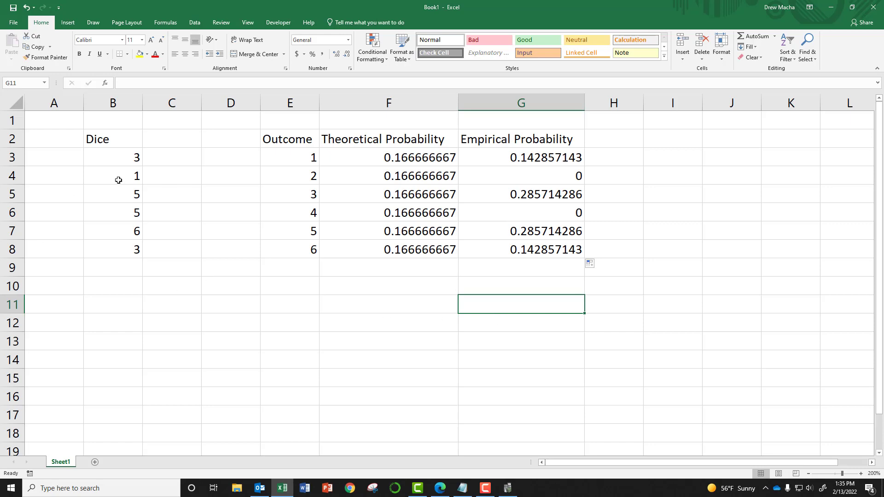
Extend the dice rolls from B3:B8 down to row 5367, then return to the top of the sheet
drag(138, 152, 152, 496)
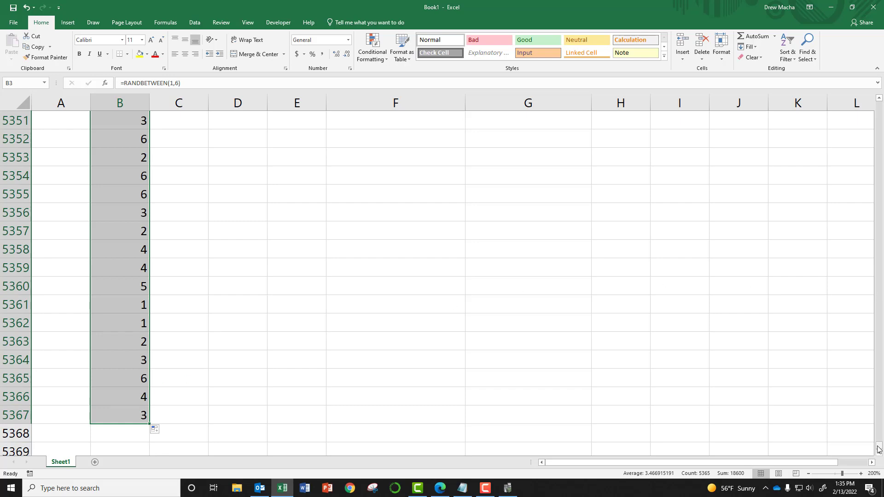
drag(879, 449, 879, 99)
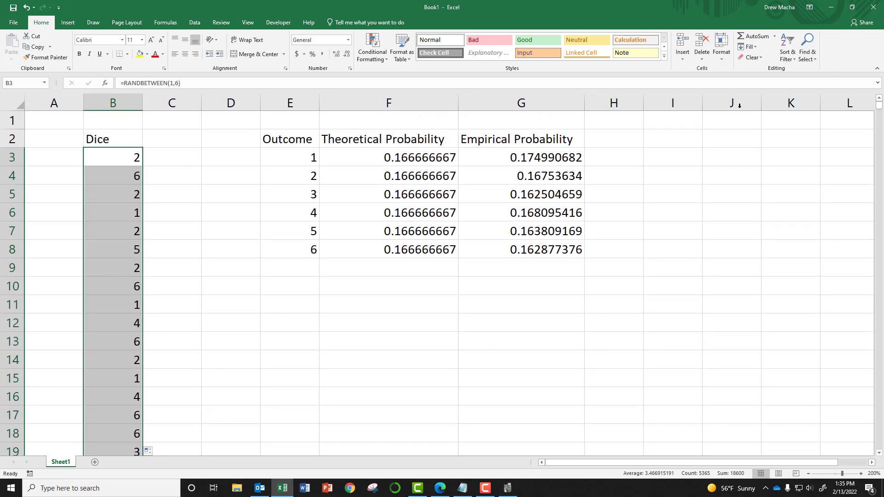
click(651, 181)
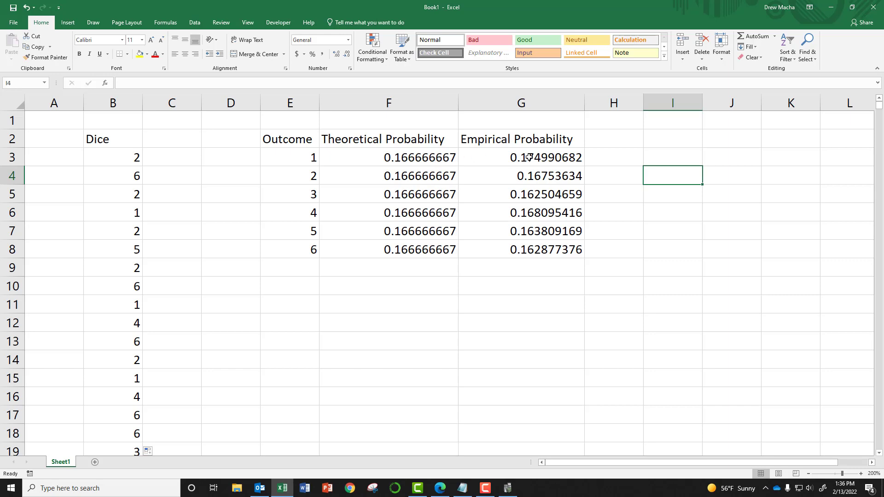
Add a Difference header in H2 and enter =F3-G3 in H3
click(615, 138)
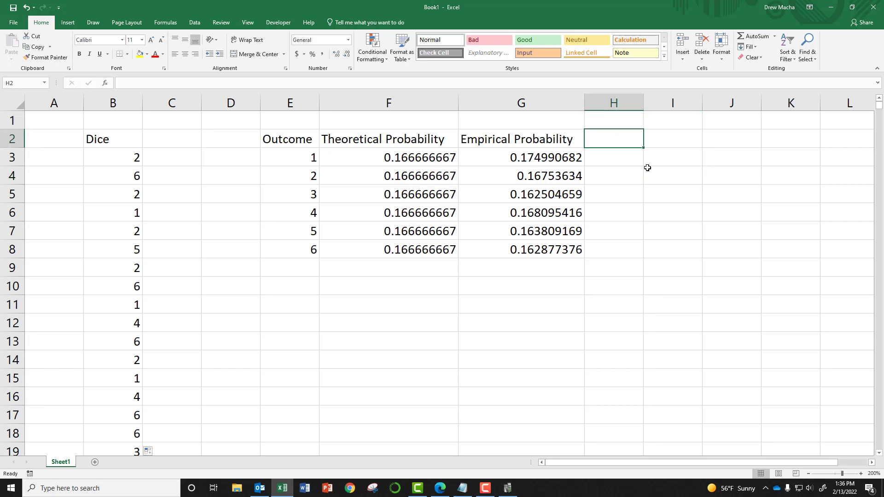
text(Difference)
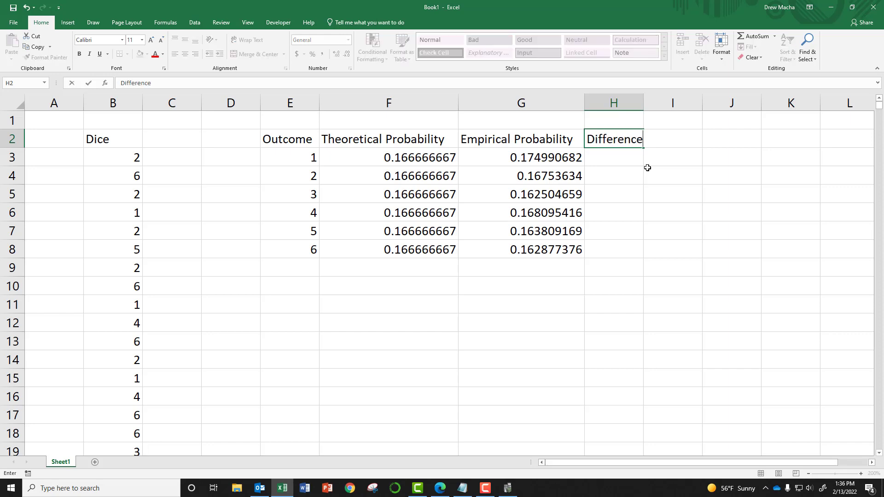
key(Return)
text(=)
key(Left)
key(Left)
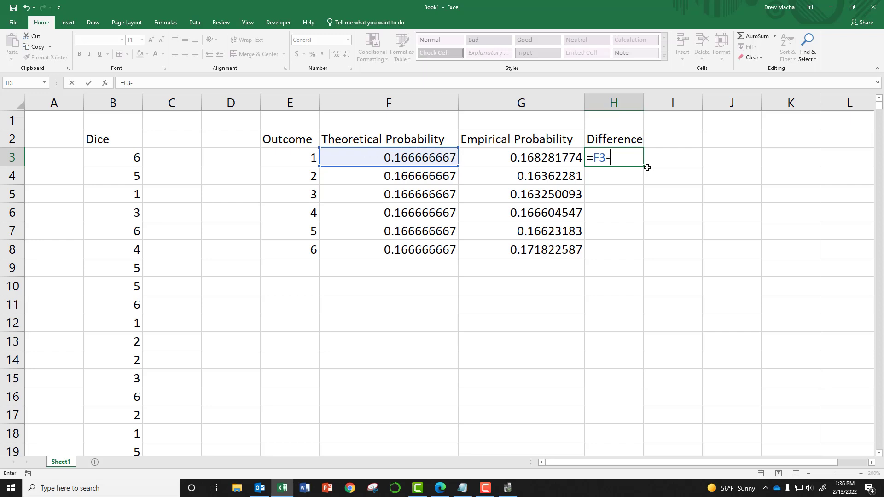
text(-)
key(Left)
key(Return)
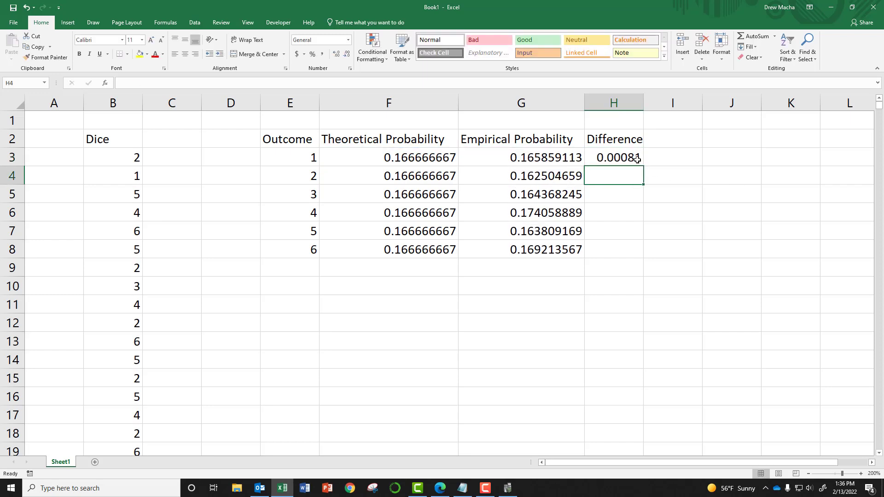
Copy the difference formula down to H8 and recalculate twice with F9
click(637, 159)
drag(643, 166, 645, 259)
click(686, 308)
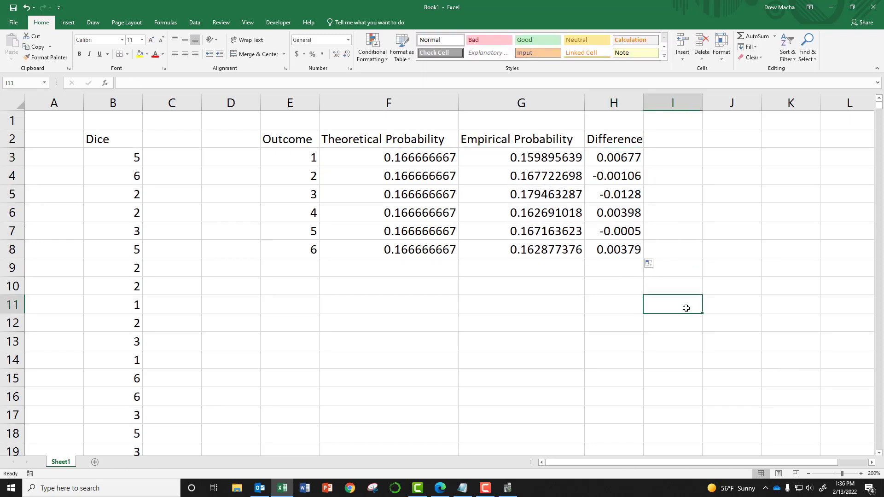
key(F9)
key(F9)
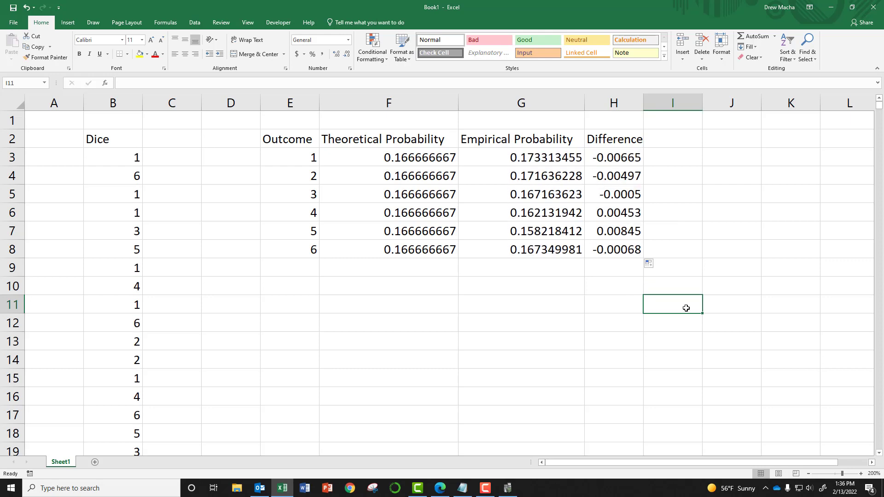
key(F9)
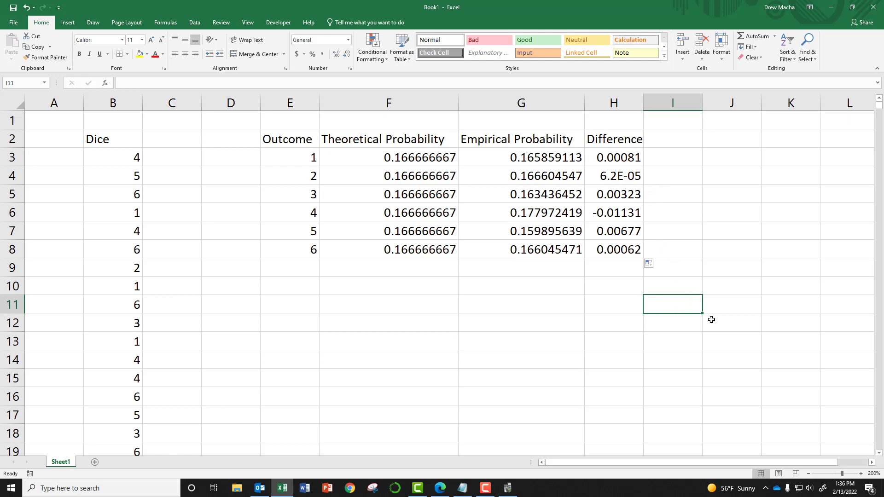
Enter 0.000062 in a spare cell to demonstrate scientific notation, then clear it
text(=)
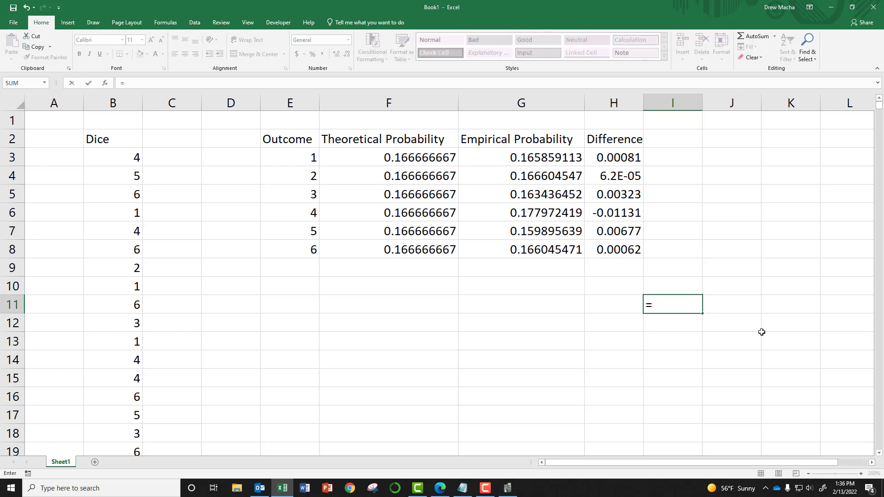
text(0.000062)
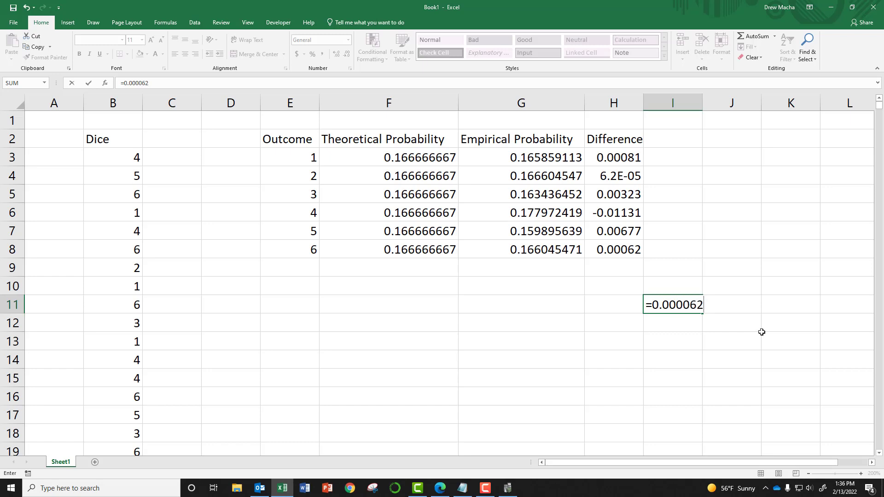
key(Return)
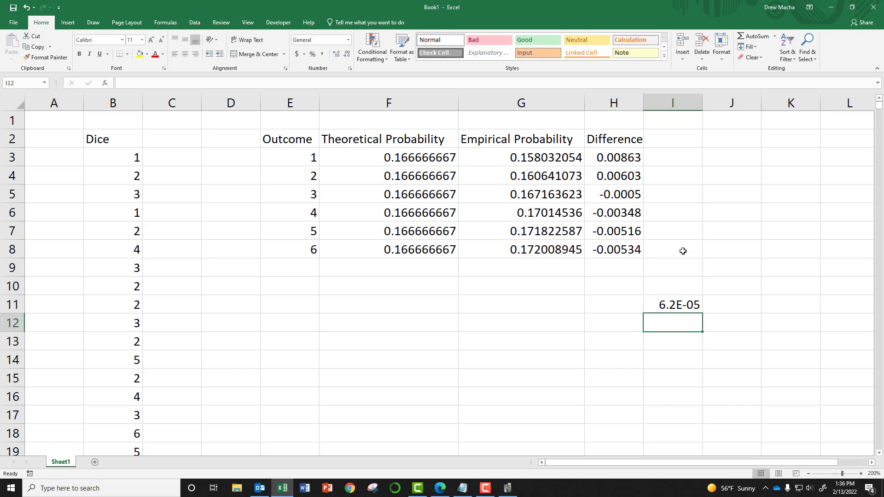
click(671, 303)
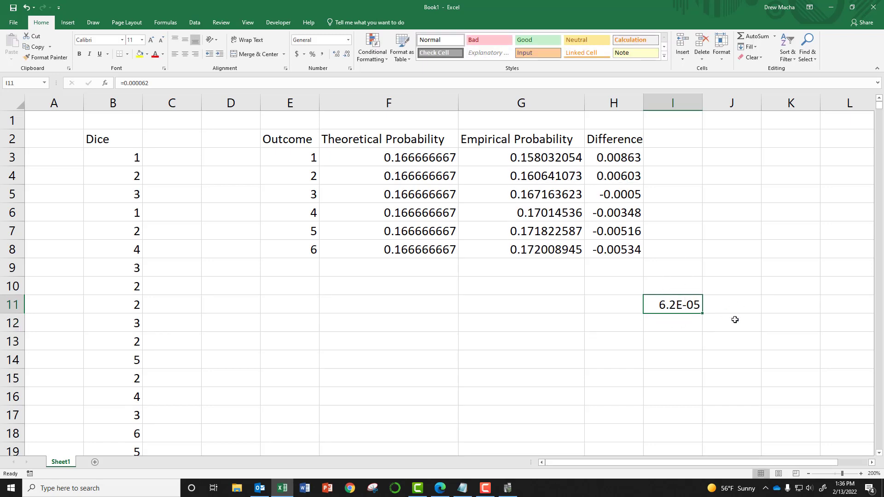
key(Delete)
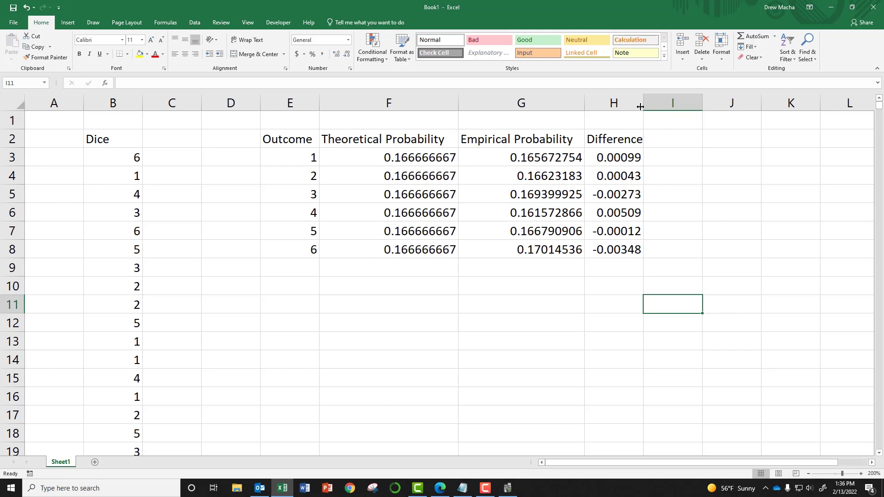
Widen column H so the Difference values in H3:H8 show full precision
drag(644, 106, 663, 106)
click(686, 330)
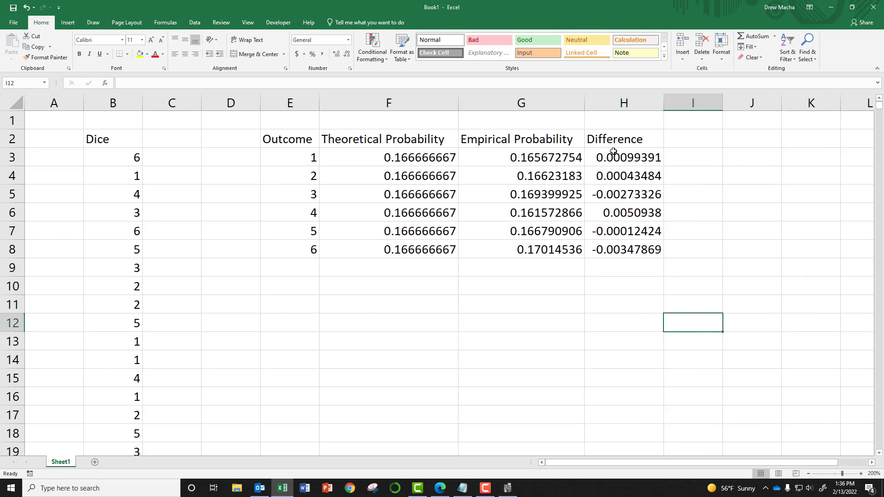
drag(622, 158, 623, 250)
click(617, 267)
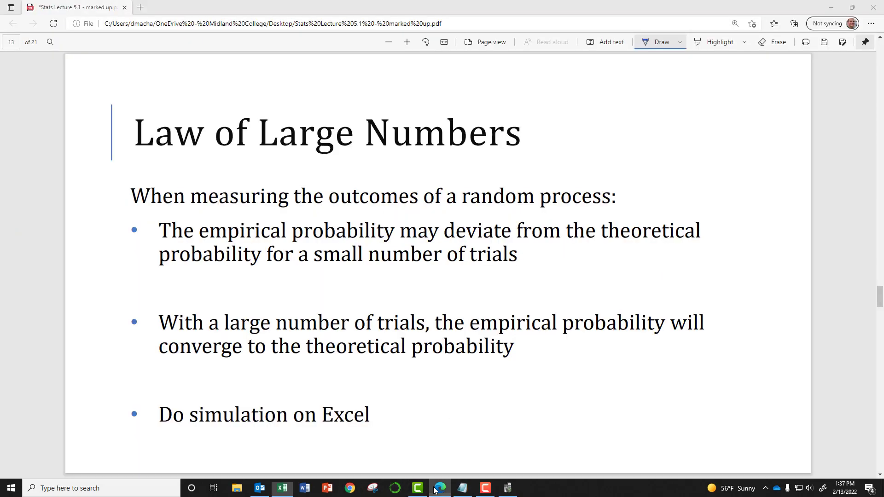
Switch to the lecture PDF in Edge and page through the Gambling slides to page 18
click(439, 488)
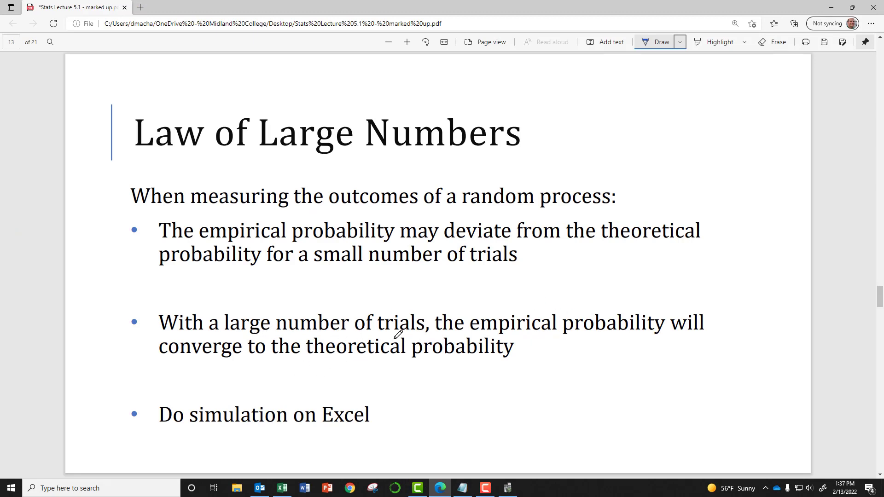
key(Page_Down)
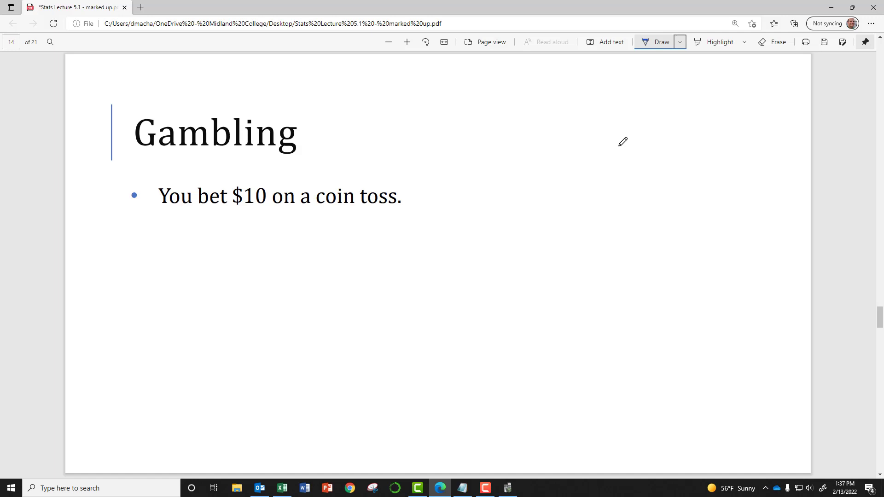
key(Page_Down)
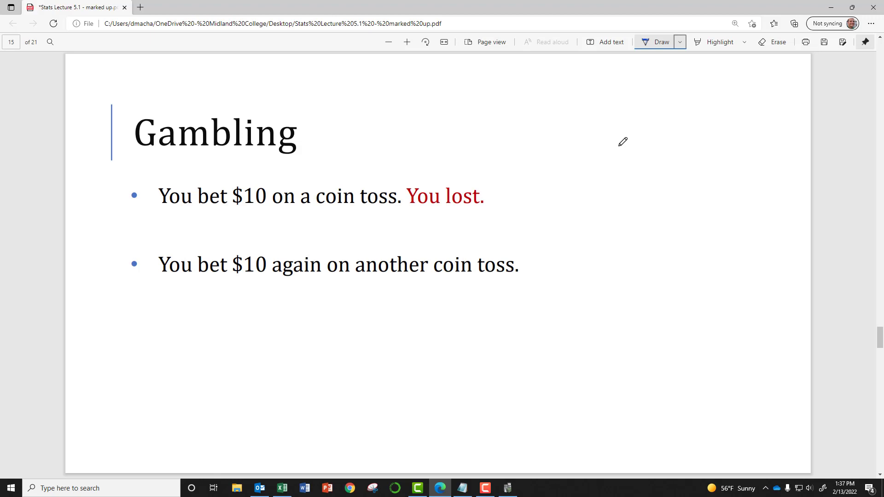
key(Page_Down)
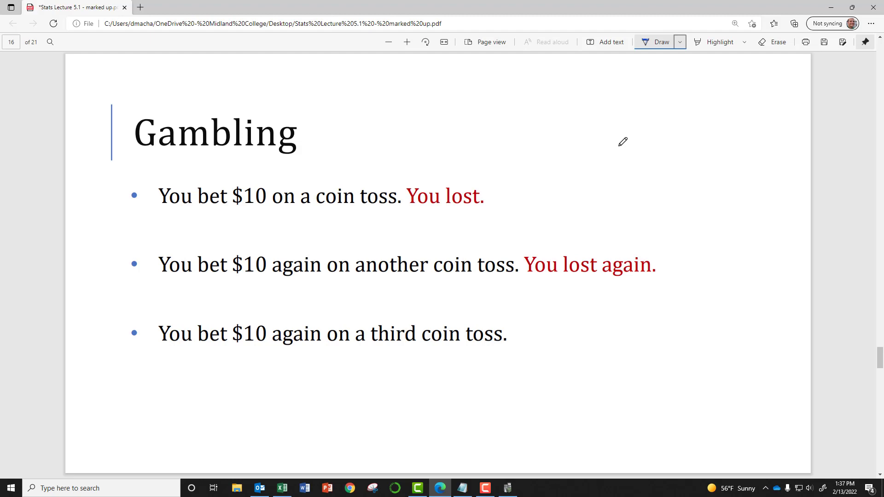
key(Page_Down)
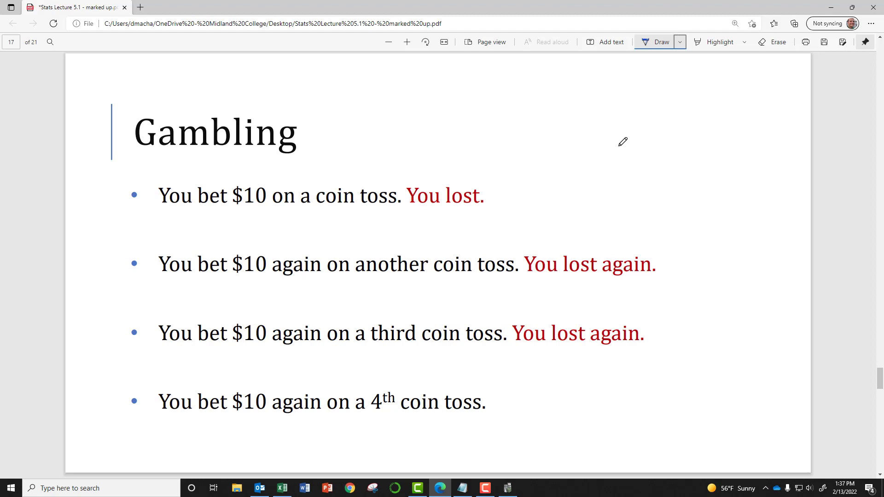
key(Page_Down)
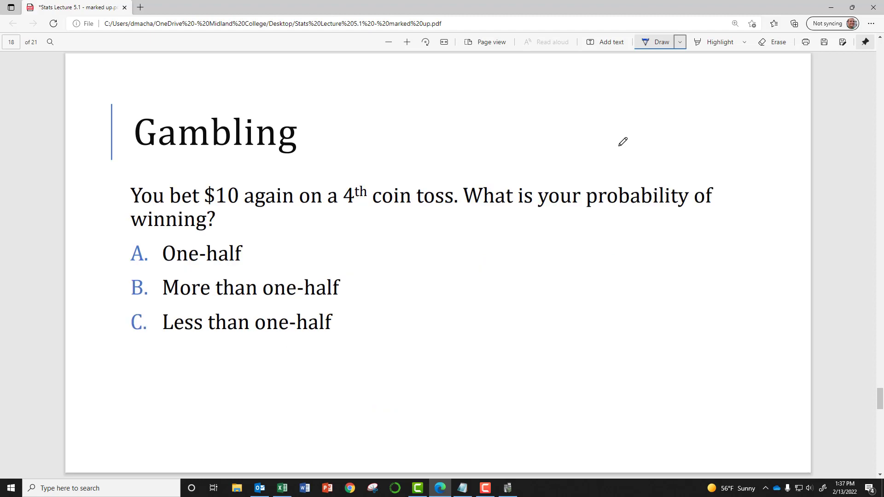